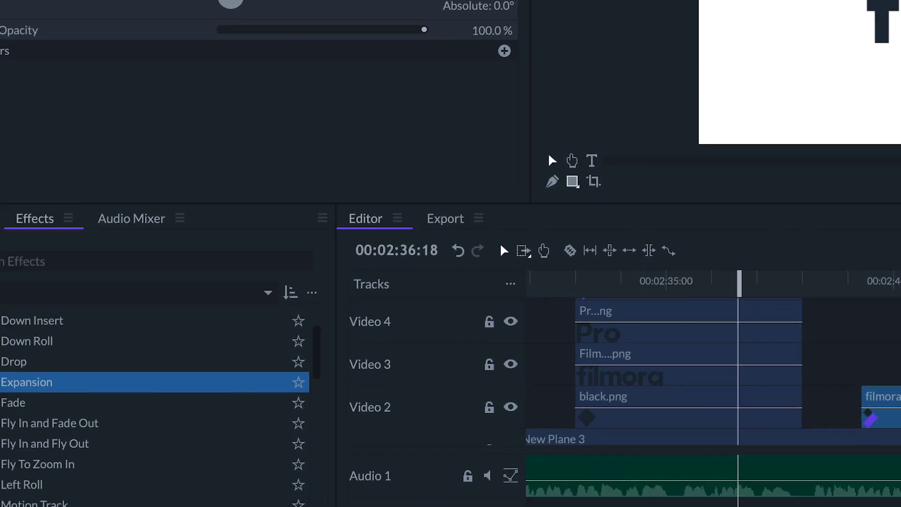
# - Stop playback and drag the Drop behavior from Effects > Behavior onto filmora_pro_graphic.png
pyautogui.press('space')
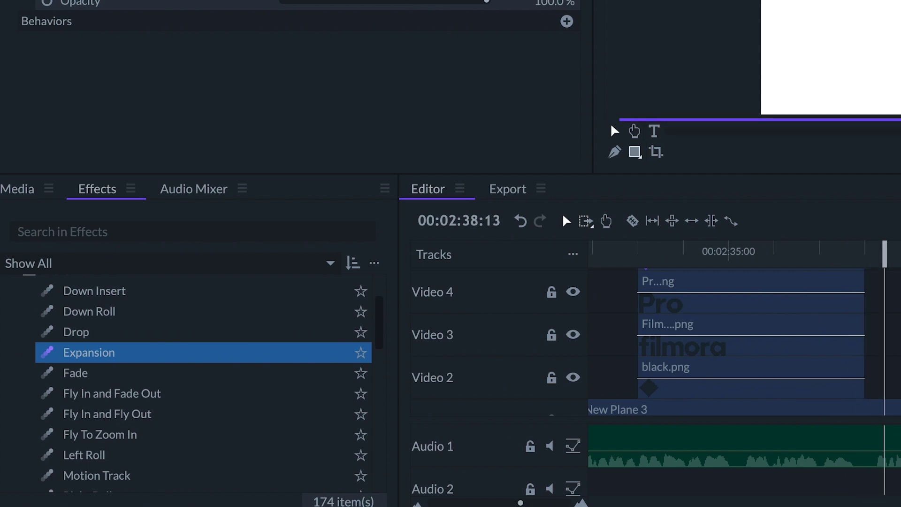
pyautogui.scroll(2, 134, 363)
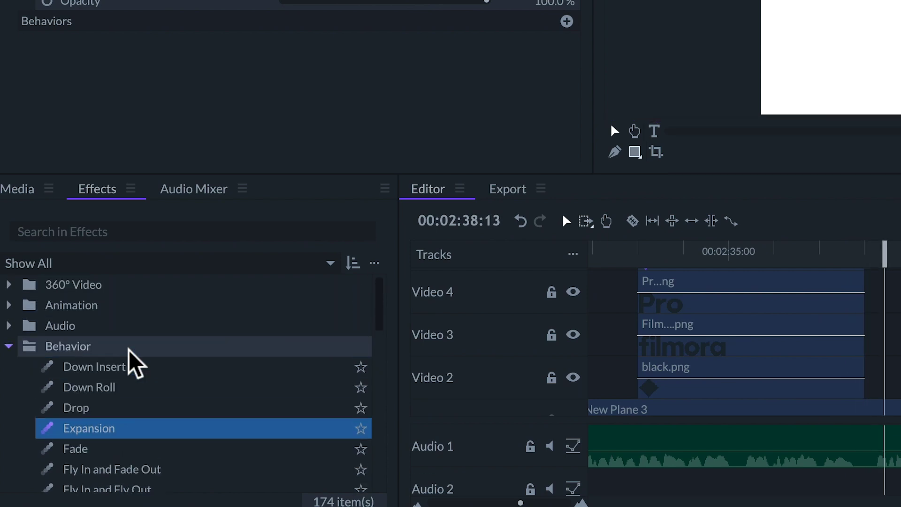
pyautogui.click(10, 347)
pyautogui.click(10, 347)
pyautogui.scroll(-3, 107, 355)
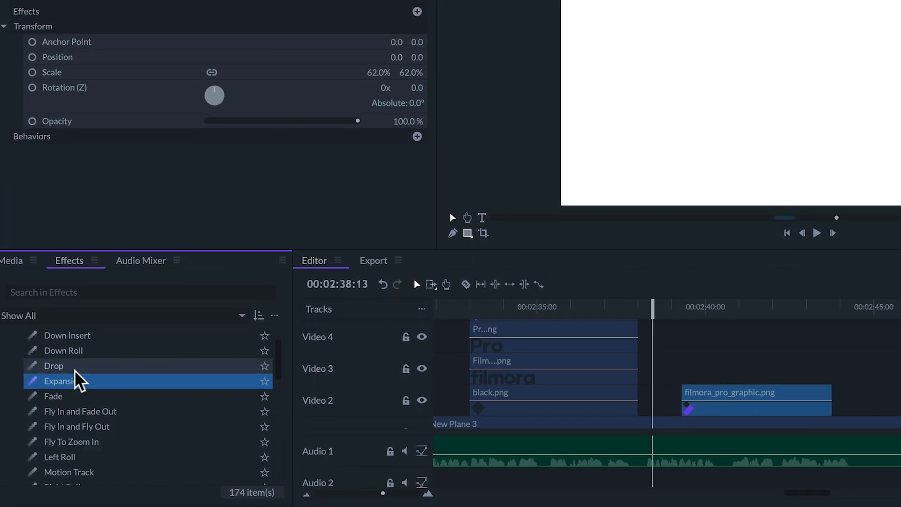
pyautogui.moveTo(74, 367); pyautogui.dragTo(731, 402)
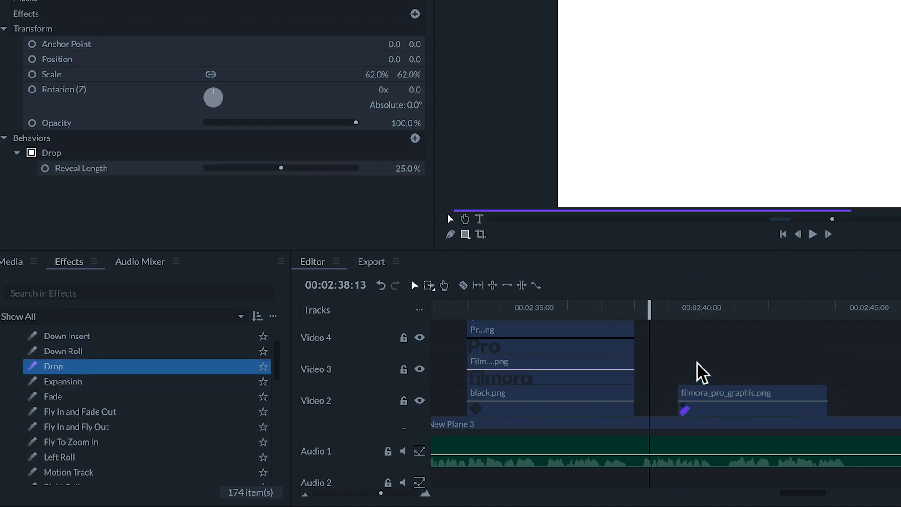
# - Move the playhead to about 00:02:40:01 and inspect the Drop behavior's Reveal Length (25.0%) in Controls
pyautogui.moveTo(681, 311); pyautogui.dragTo(701, 311)
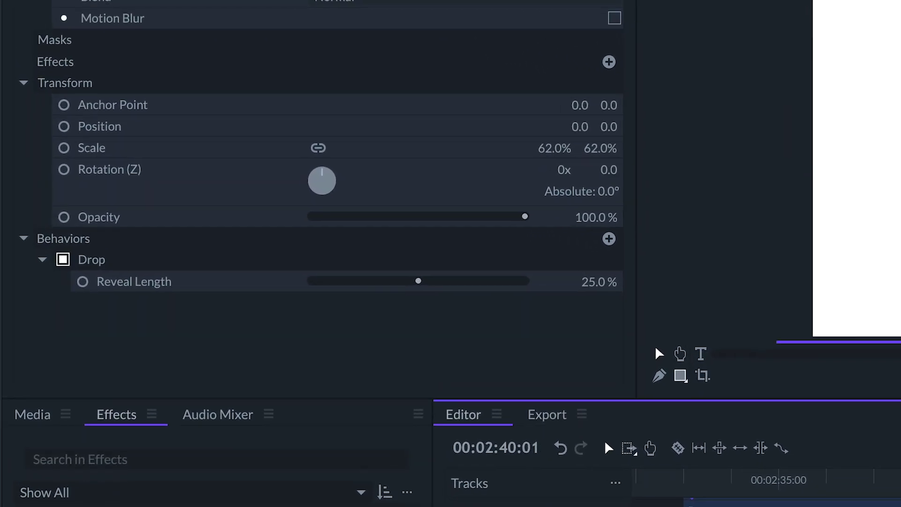
pyautogui.click(159, 259)
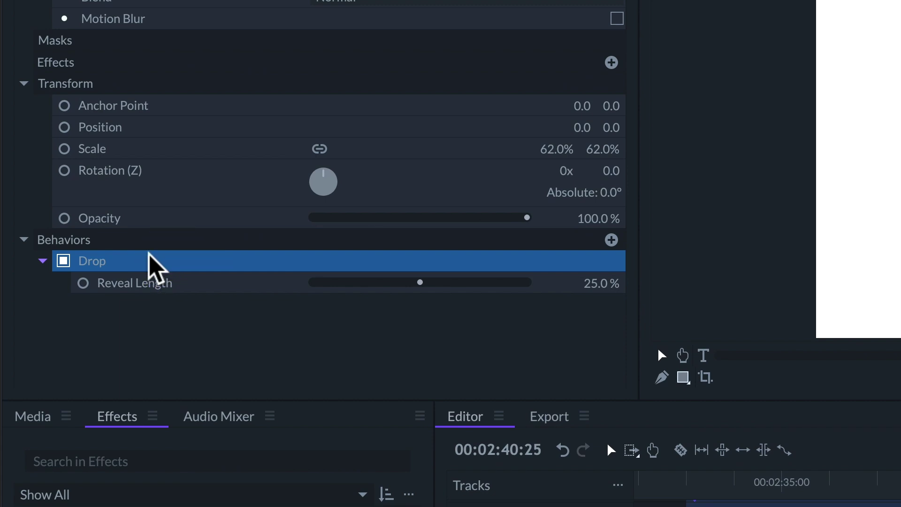
pyautogui.click(62, 242)
pyautogui.click(24, 240)
pyautogui.click(24, 240)
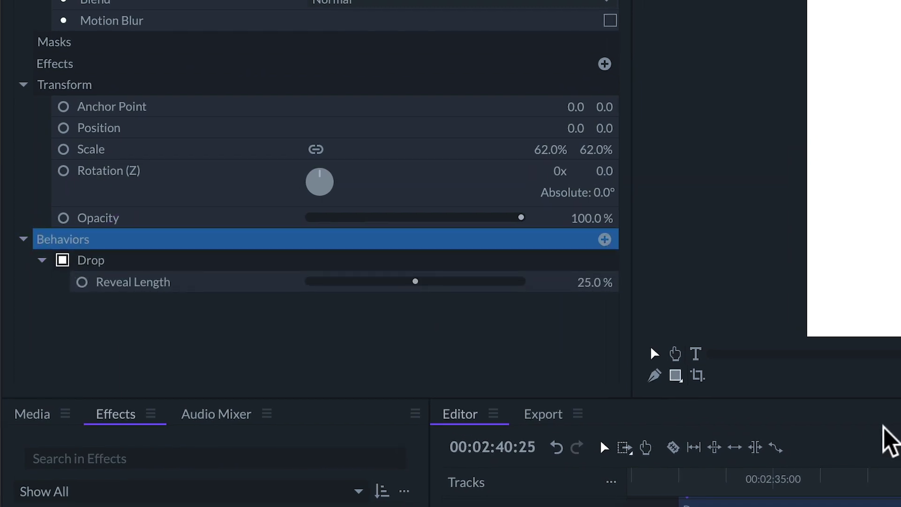
# - Adjust the Drop Reveal Length to 37.5%, previewing the logo reveal after each change
pyautogui.click(578, 371)
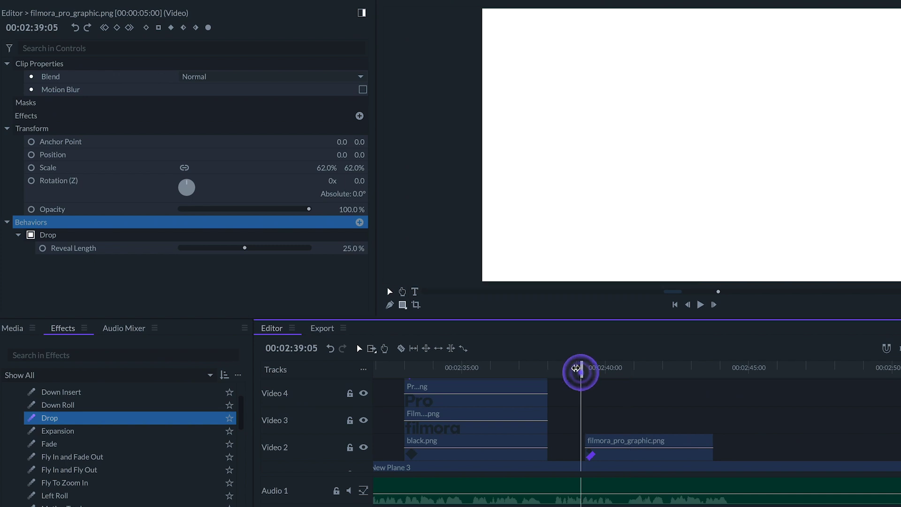
pyautogui.press('space')
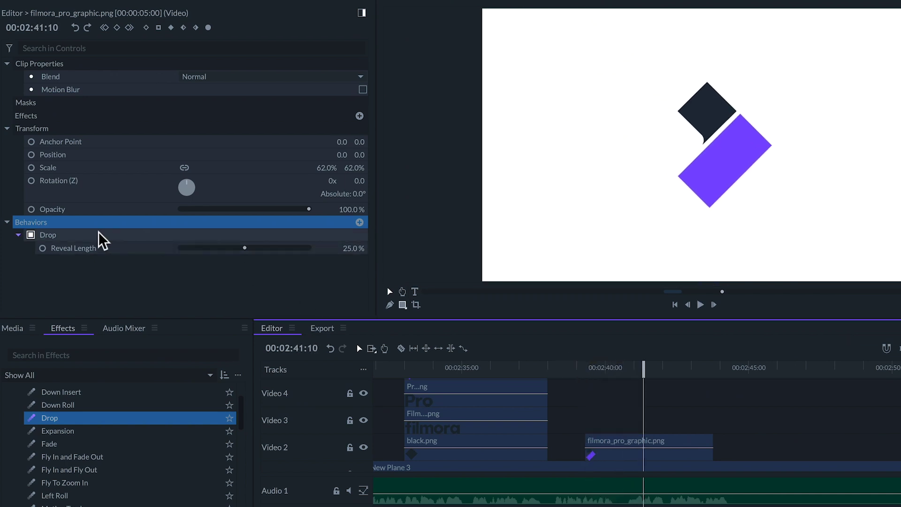
pyautogui.click(77, 236)
pyautogui.moveTo(240, 247); pyautogui.dragTo(203, 247)
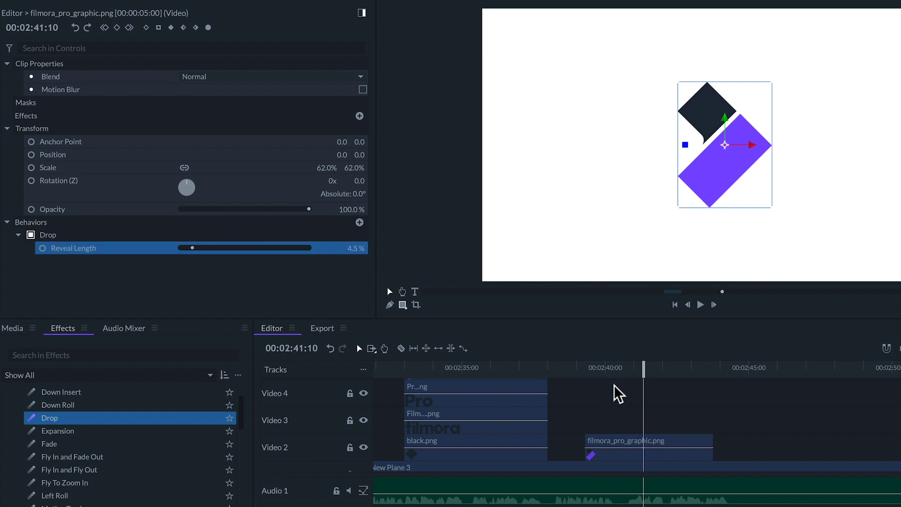
pyautogui.click(583, 367)
pyautogui.press('space')
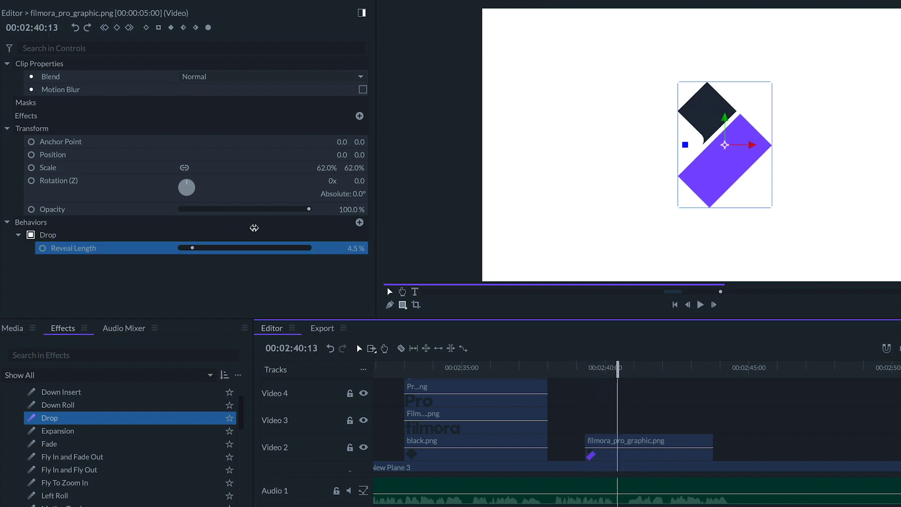
pyautogui.moveTo(263, 249); pyautogui.dragTo(278, 251)
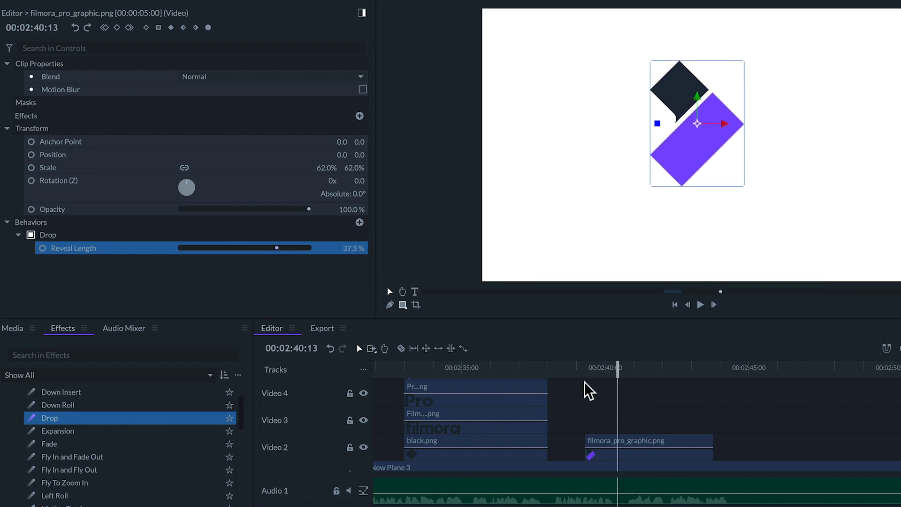
pyautogui.click(581, 369)
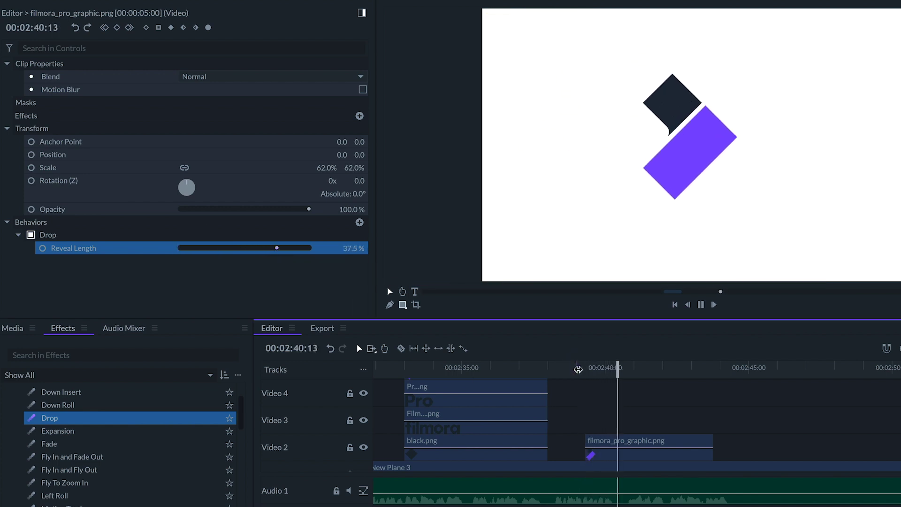
pyautogui.press('space')
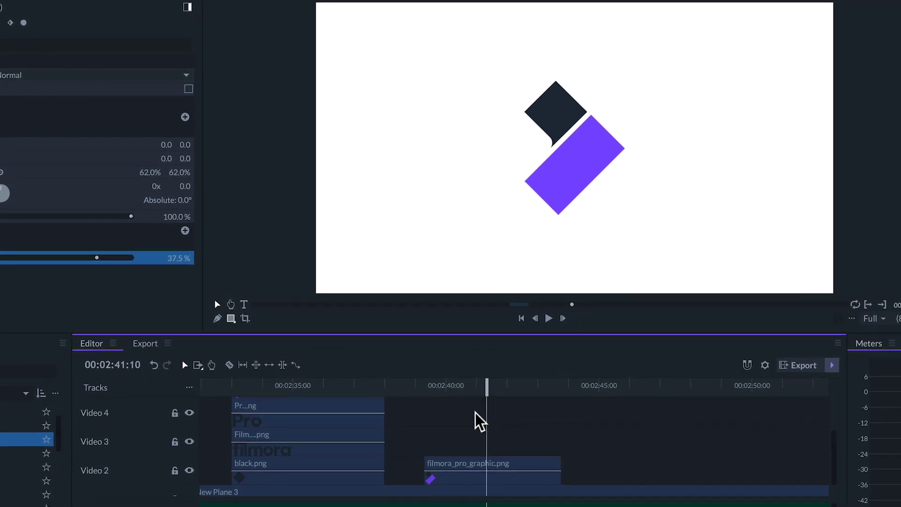
pyautogui.press('space')
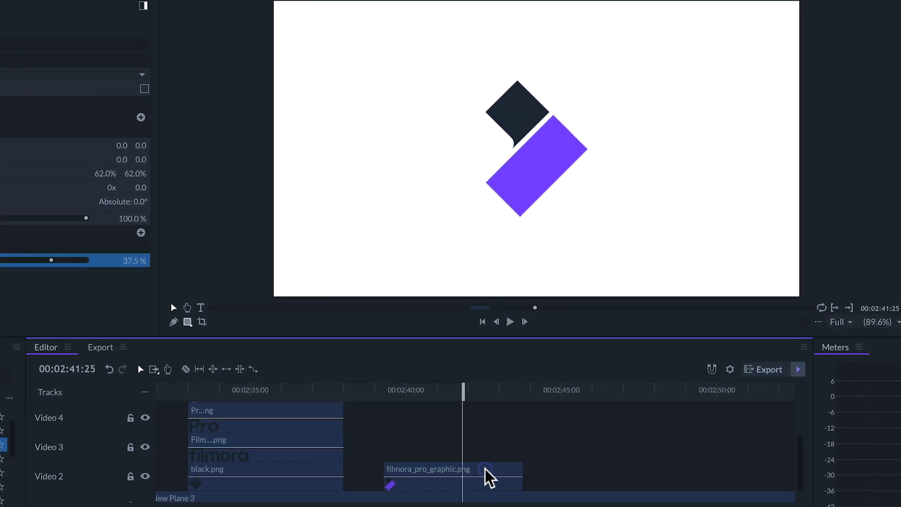
# - Drag the filmora_pro_graphic.png clip's end out to a 00:00:09:20 duration and preview it
pyautogui.click(486, 469)
pyautogui.moveTo(526, 474); pyautogui.dragTo(684, 474)
pyautogui.click(378, 390)
pyautogui.press('space')
pyautogui.click(380, 390)
pyautogui.press('space')
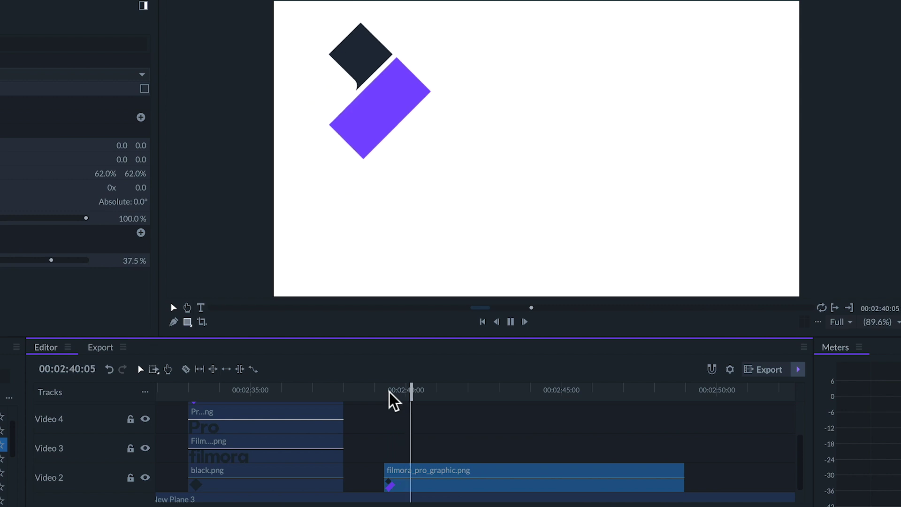
pyautogui.hscroll(-1, 395, 401)
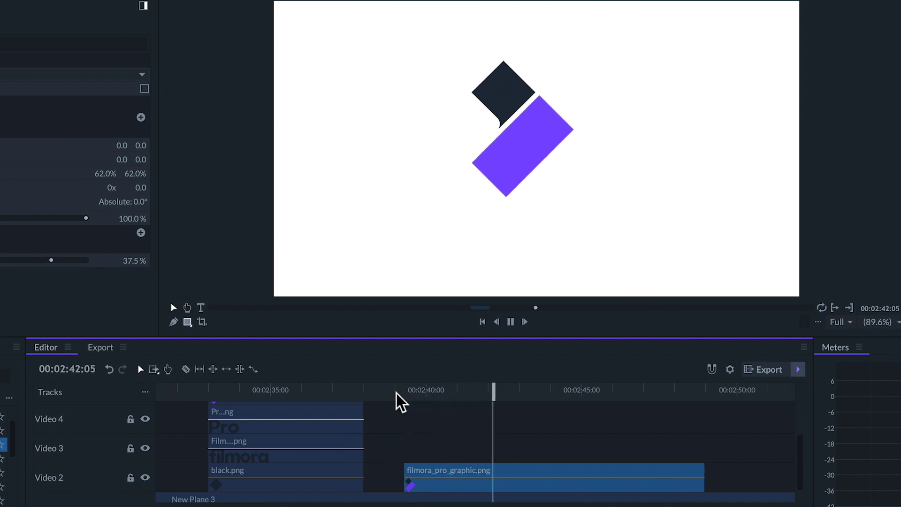
# - Raise the Drop reveal length to 50%, then disable the Drop behavior
pyautogui.press('space')
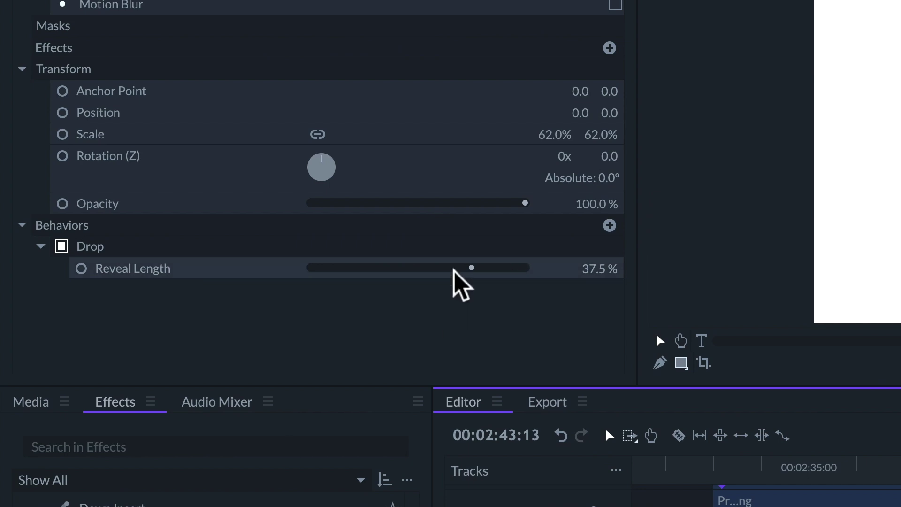
pyautogui.moveTo(472, 268); pyautogui.dragTo(588, 260)
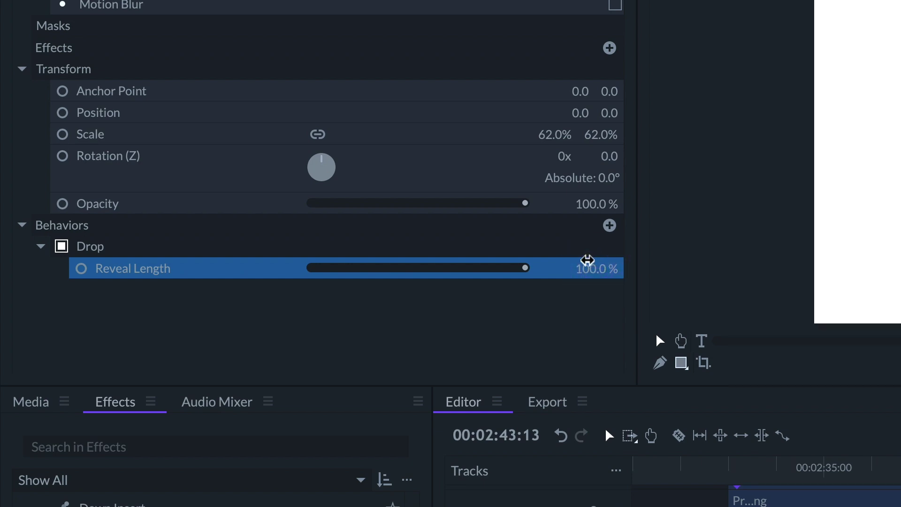
pyautogui.click(60, 247)
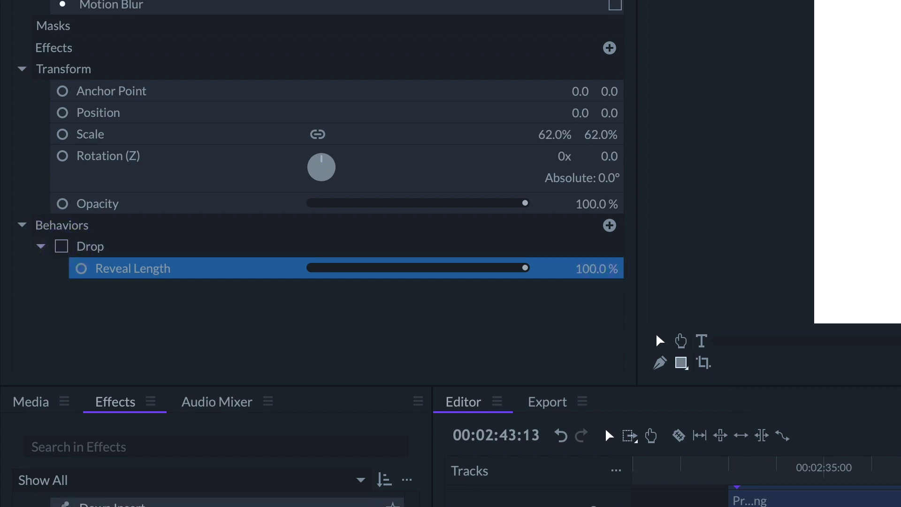
# - Add the Expansion behavior, raise its conceal length, and preview from around 00:02:45
pyautogui.moveTo(112, 503); pyautogui.dragTo(136, 253)
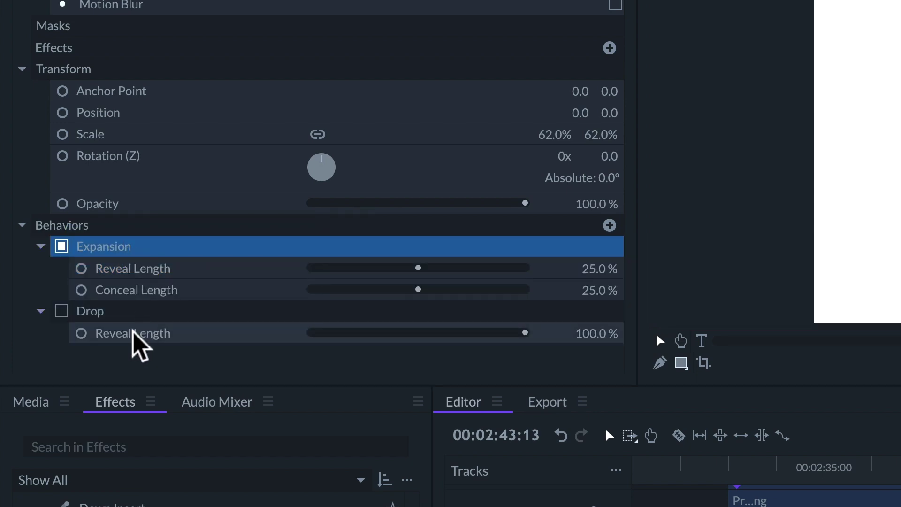
pyautogui.moveTo(418, 289); pyautogui.dragTo(488, 291)
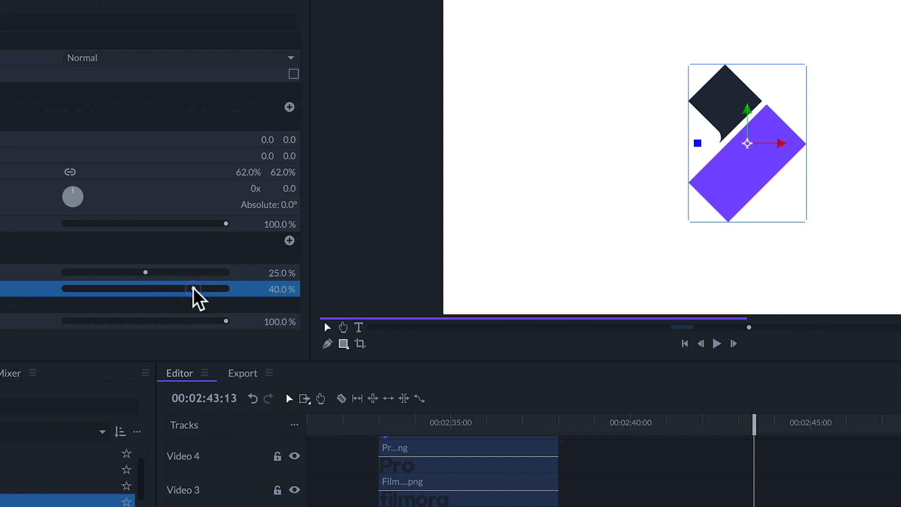
pyautogui.click(624, 405)
pyautogui.press('space')
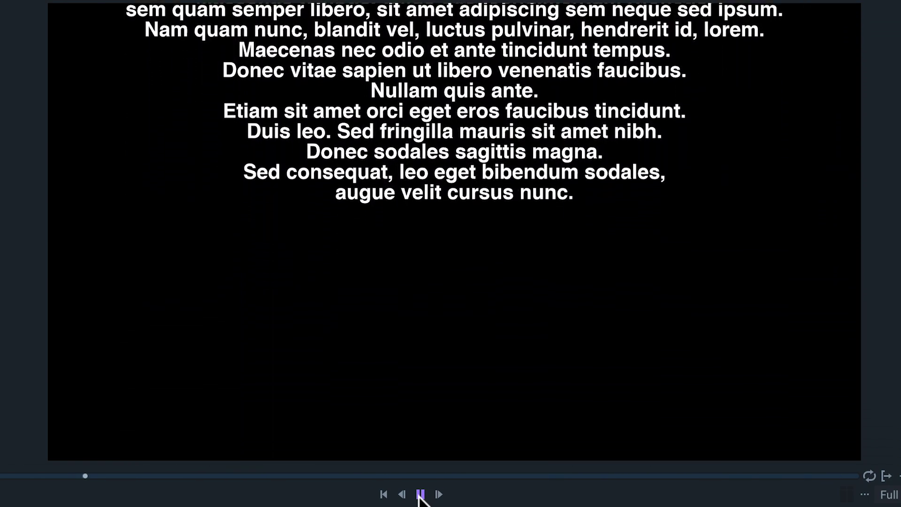
# - Stop the scrolling-text preview, trim the Text clip's end earlier, and pause playback
pyautogui.press('space')
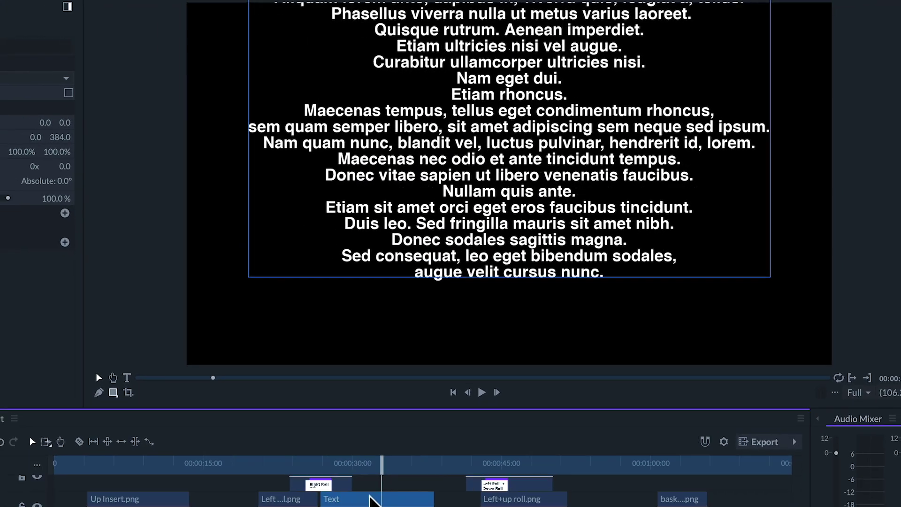
pyautogui.moveTo(370, 497); pyautogui.dragTo(395, 495)
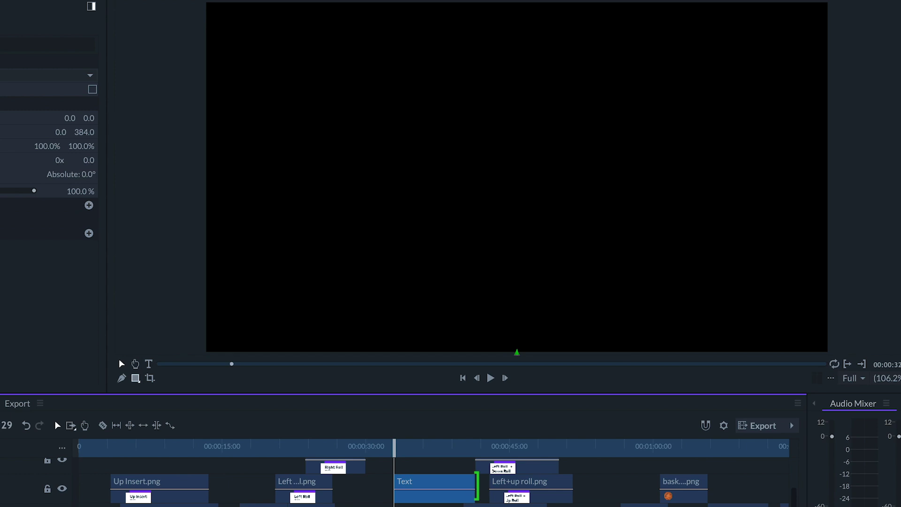
pyautogui.moveTo(479, 485); pyautogui.dragTo(429, 486)
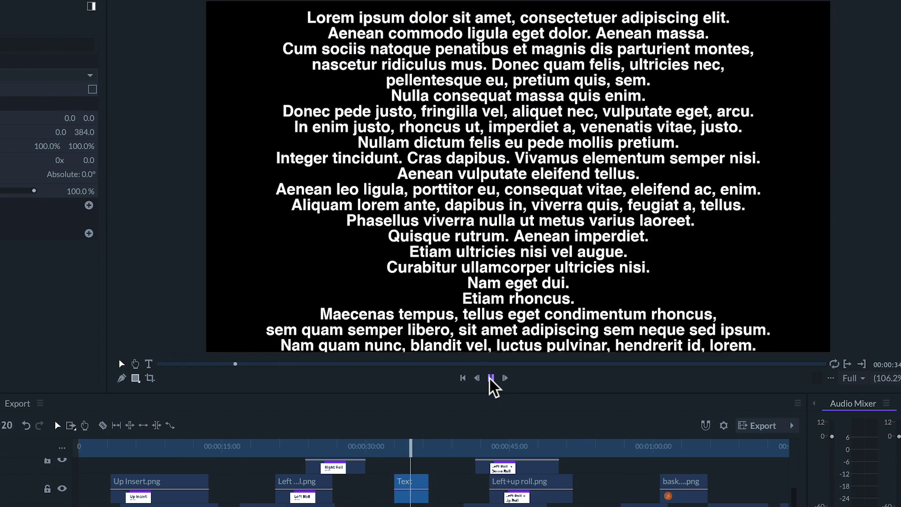
pyautogui.click(491, 378)
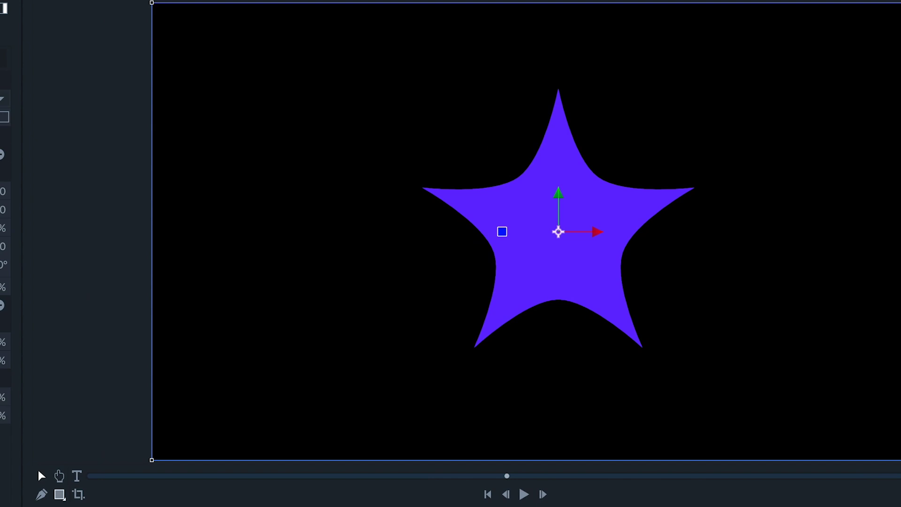
# - Enable Twirl on the star with Reveal Length 50% and Conceal Length 0%
pyautogui.click(67, 317)
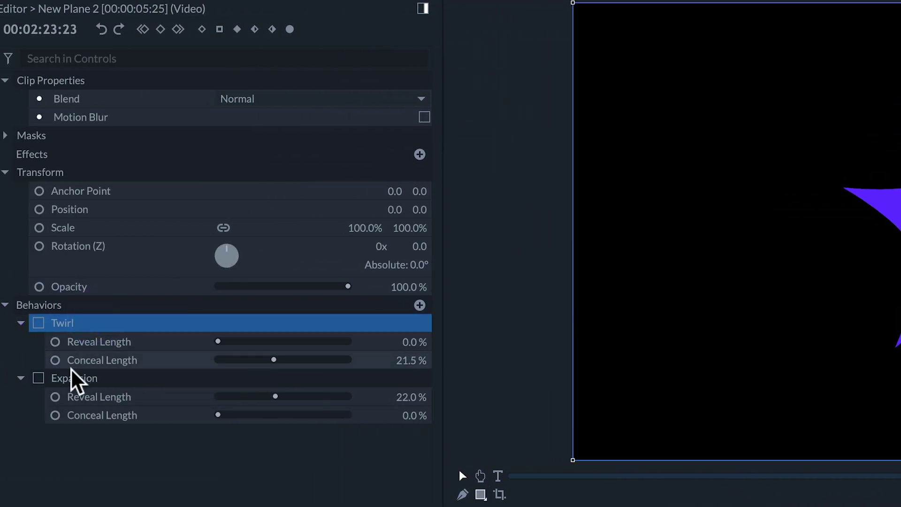
pyautogui.click(7, 322)
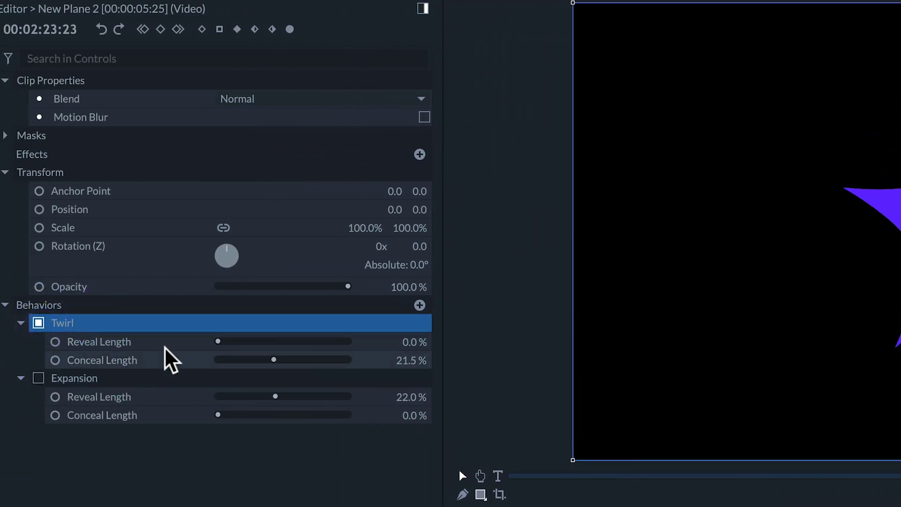
pyautogui.moveTo(219, 342); pyautogui.dragTo(347, 342)
pyautogui.moveTo(274, 360); pyautogui.dragTo(199, 360)
# - Enable the Expansion behavior and set its Reveal Length to 0%
pyautogui.click(109, 376)
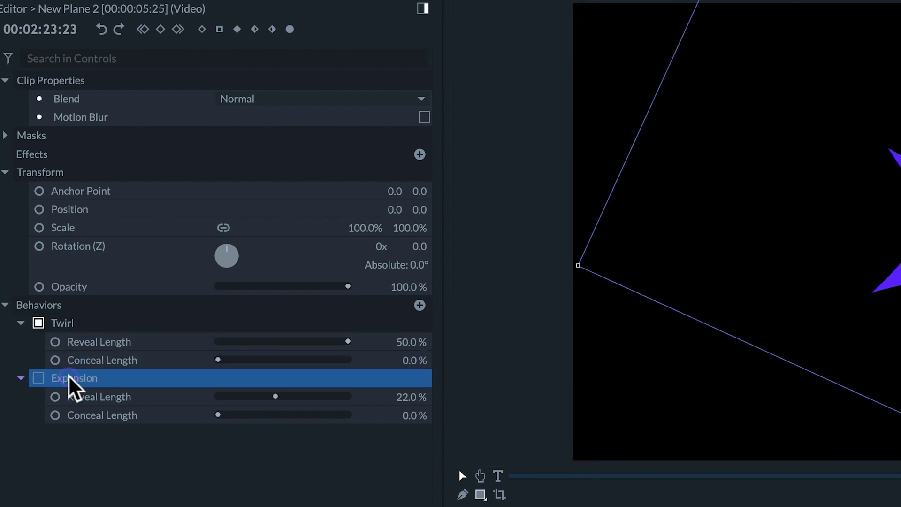
pyautogui.click(38, 378)
pyautogui.moveTo(275, 397); pyautogui.dragTo(358, 426)
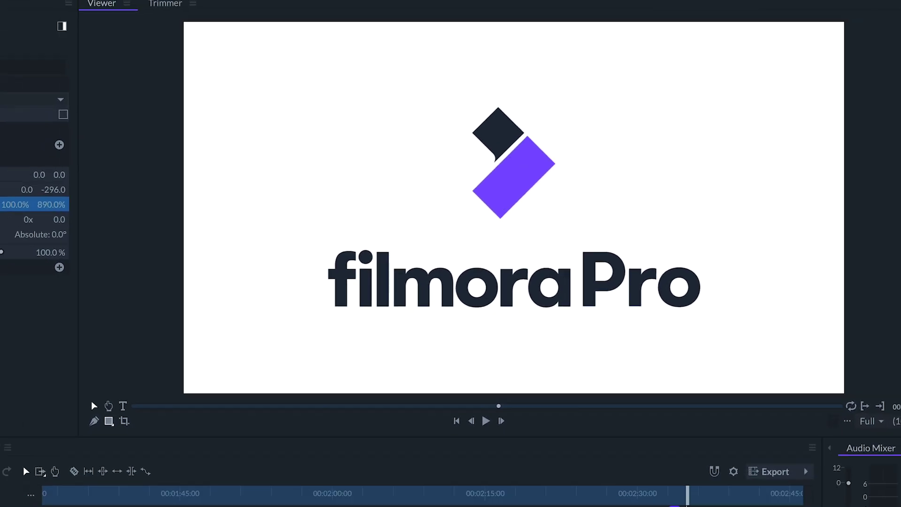
# - Toggle visibility of the purple piece, Pro text and filmora wordmark tracks to identify each layer
pyautogui.click(196, 433)
pyautogui.click(195, 432)
pyautogui.click(195, 457)
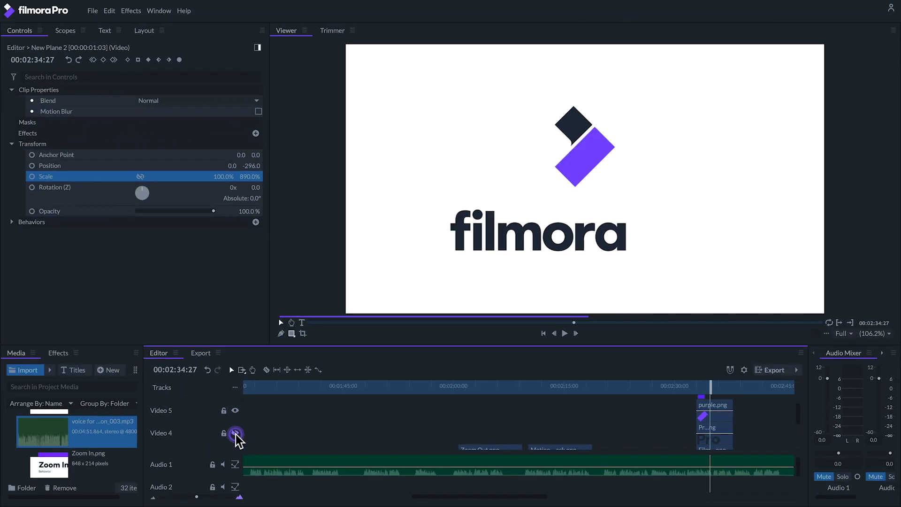
pyautogui.click(235, 433)
pyautogui.scroll(-1, 235, 437)
pyautogui.click(234, 440)
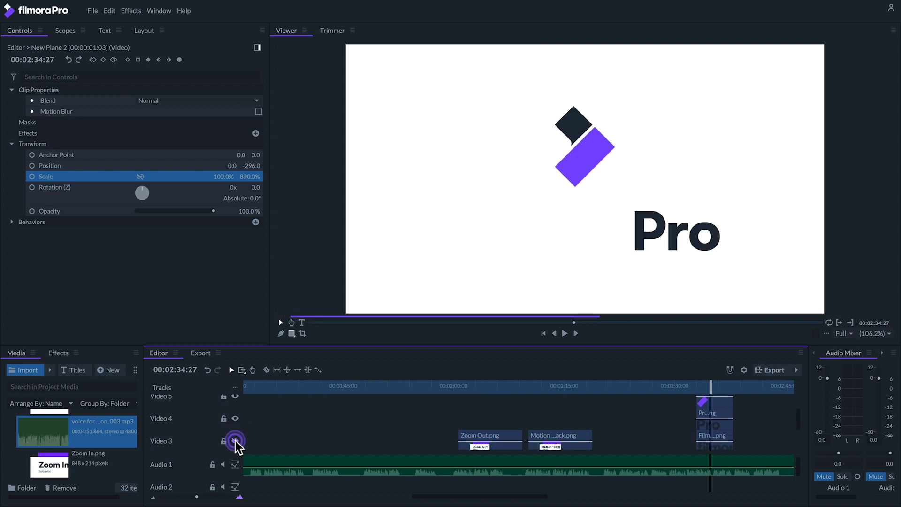
pyautogui.click(234, 440)
# - Select the purple plane New Plane 2 and scrub its Scale Y from 234% to about 2%
pyautogui.click(720, 424)
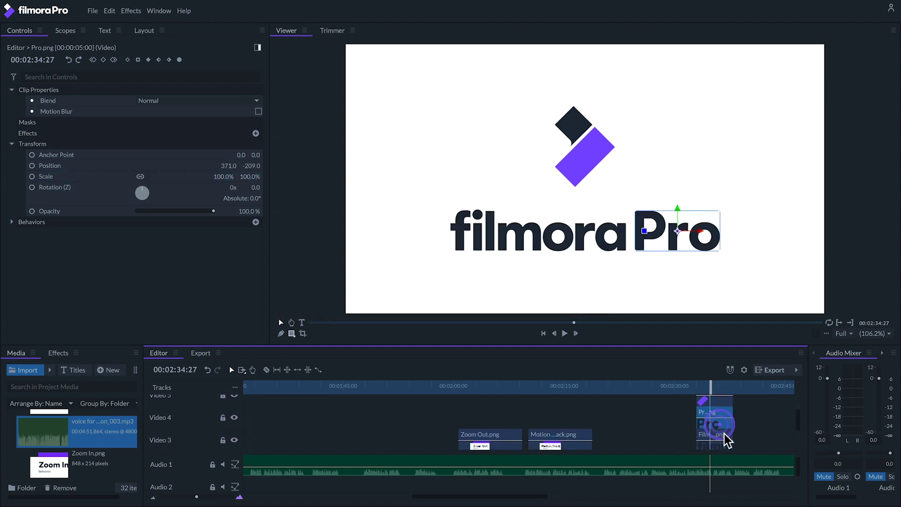
pyautogui.click(725, 437)
pyautogui.click(726, 401)
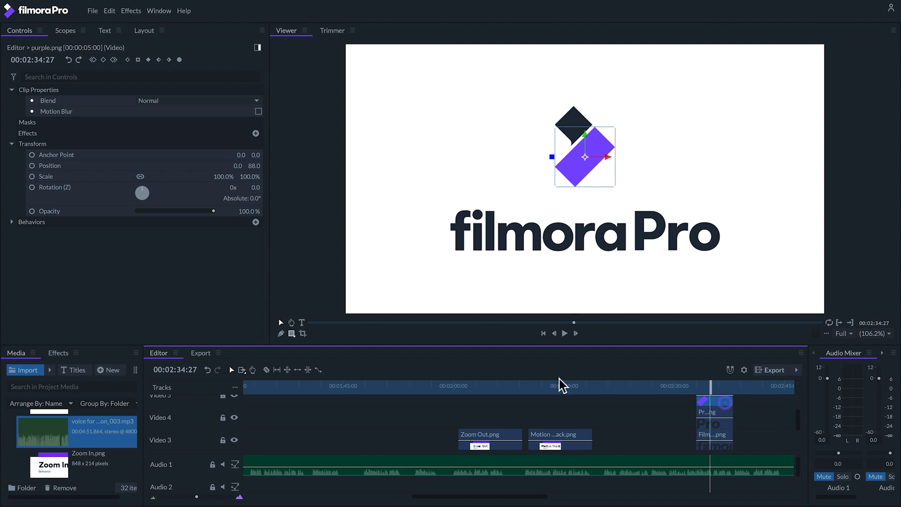
pyautogui.scroll(2, 559, 413)
pyautogui.moveTo(710, 386); pyautogui.dragTo(690, 385)
pyautogui.click(249, 175)
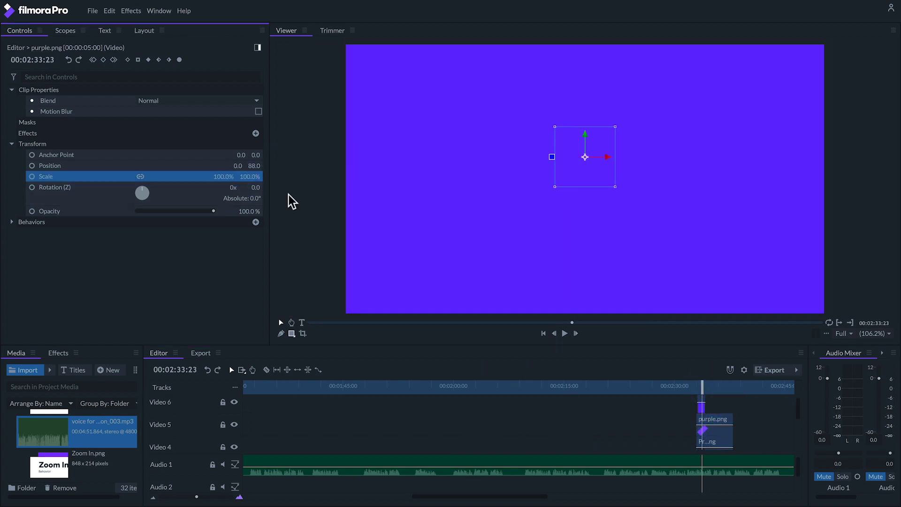
pyautogui.click(308, 218)
pyautogui.click(245, 174)
pyautogui.moveTo(235, 173); pyautogui.dragTo(246, 175)
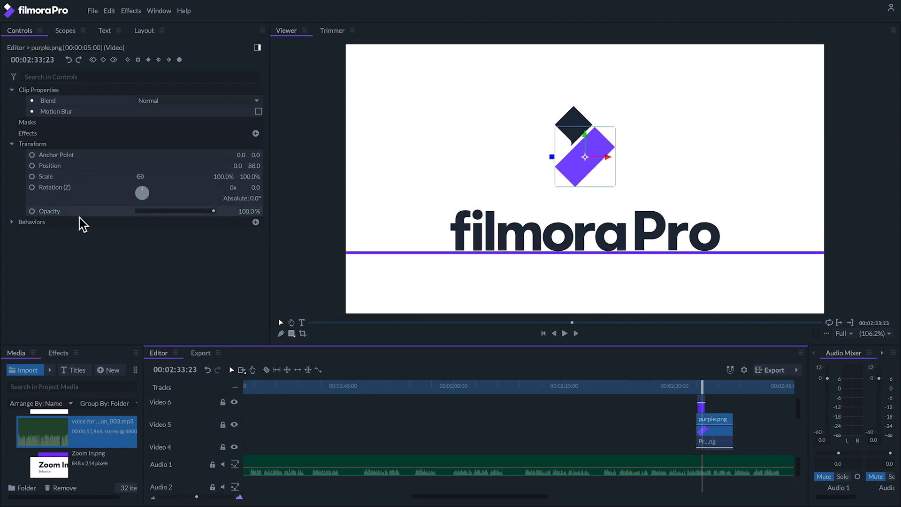
pyautogui.click(11, 221)
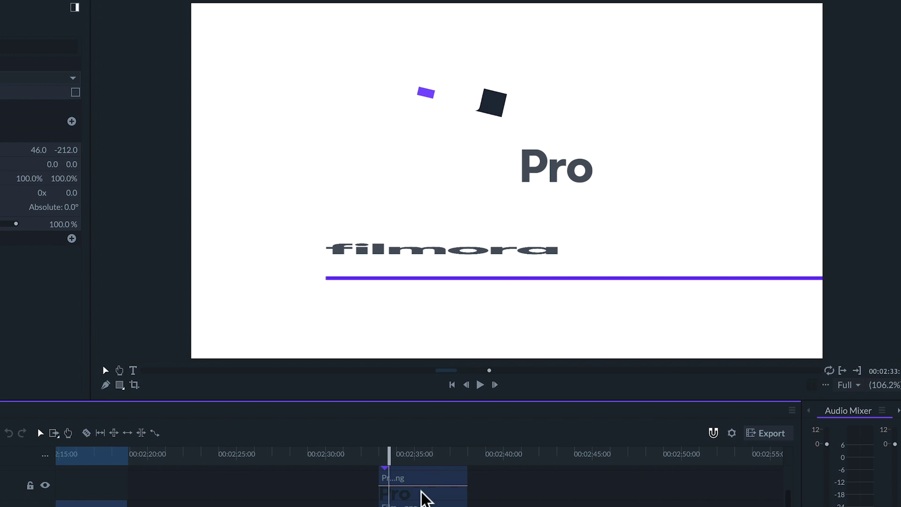
# - Tick Motion Blur for Pro.png, filmora.png, purple.png, New Plane 2 and black.png
pyautogui.click(423, 497)
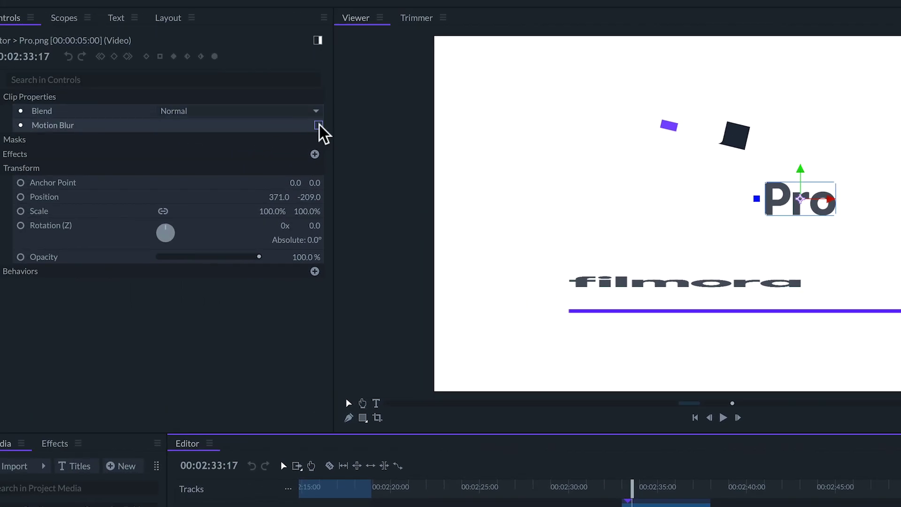
pyautogui.click(319, 125)
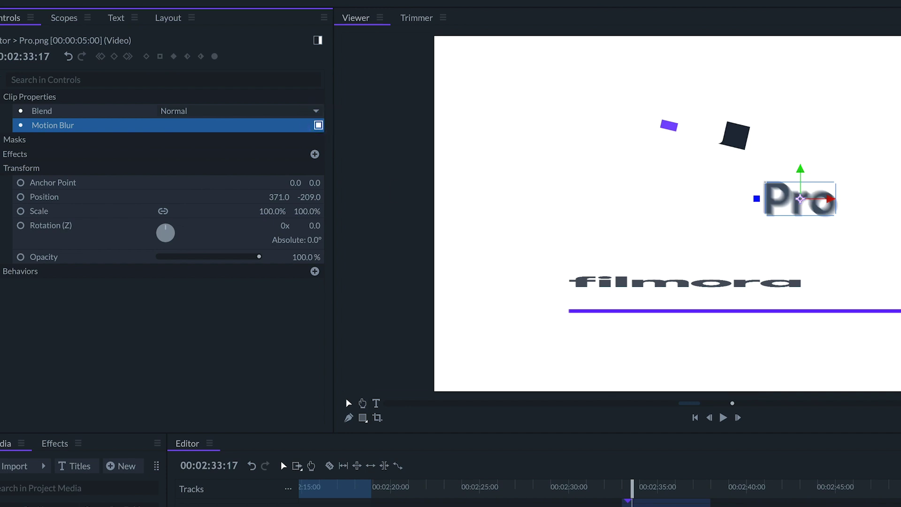
pyautogui.click(667, 506)
pyautogui.click(318, 125)
pyautogui.click(667, 506)
pyautogui.click(319, 125)
pyautogui.click(667, 506)
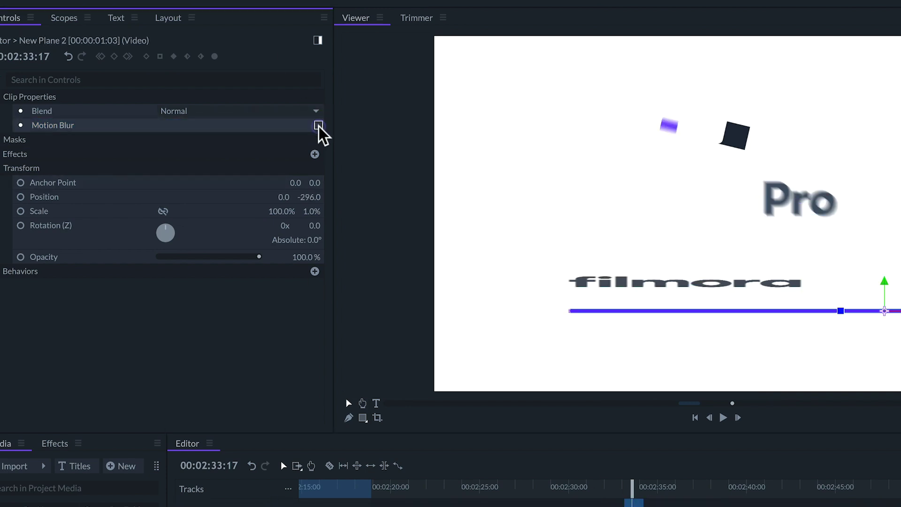
pyautogui.click(319, 125)
pyautogui.click(667, 506)
pyautogui.click(318, 125)
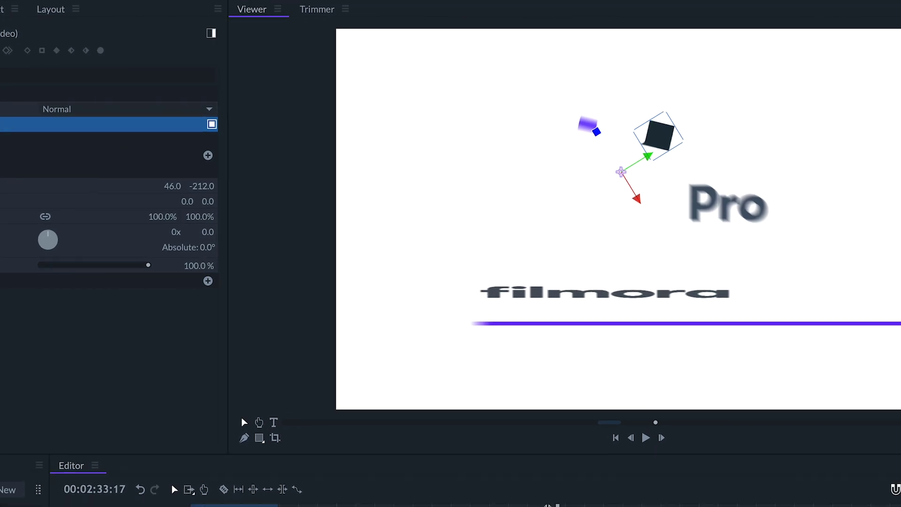